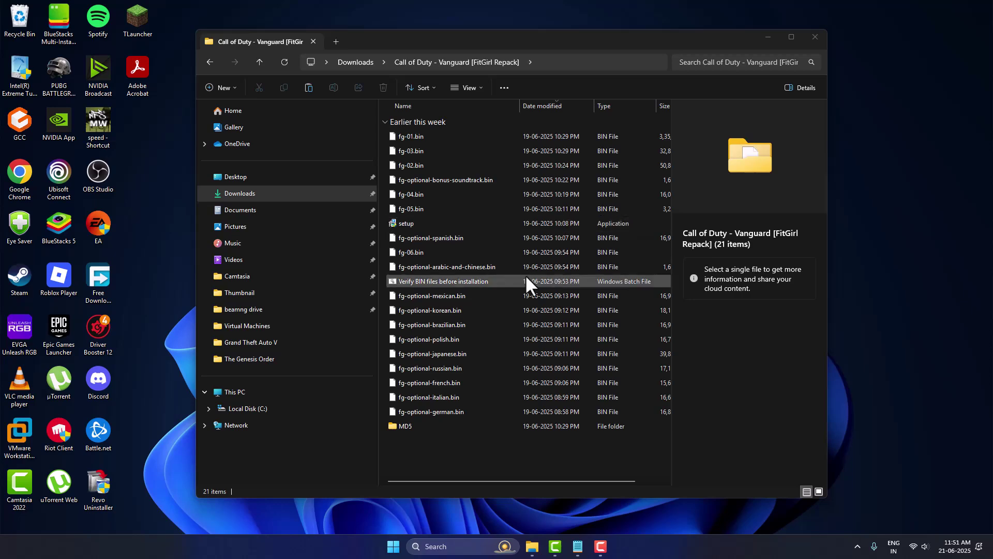
Find Windows Security through search and open its Virus & threat protection settings
{"action": "left_click", "coordinate": [479, 546]}
{"action": "type", "text": "windows"}
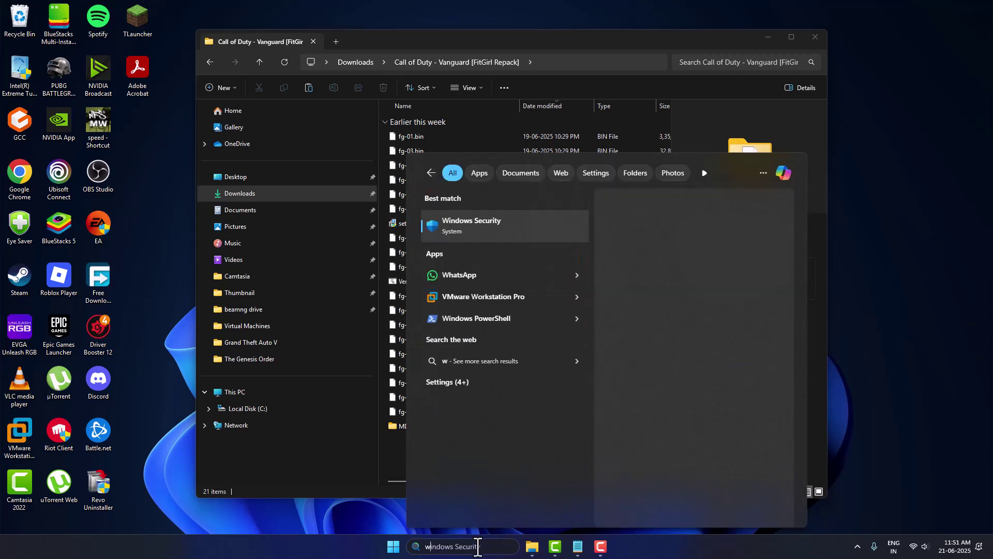
{"action": "left_click", "coordinate": [506, 227]}
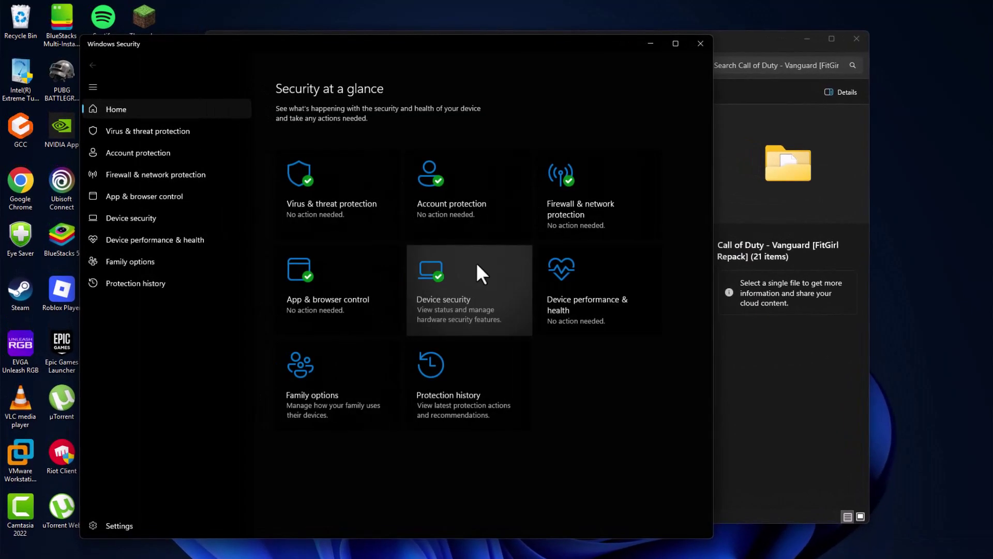
{"action": "left_click", "coordinate": [136, 132]}
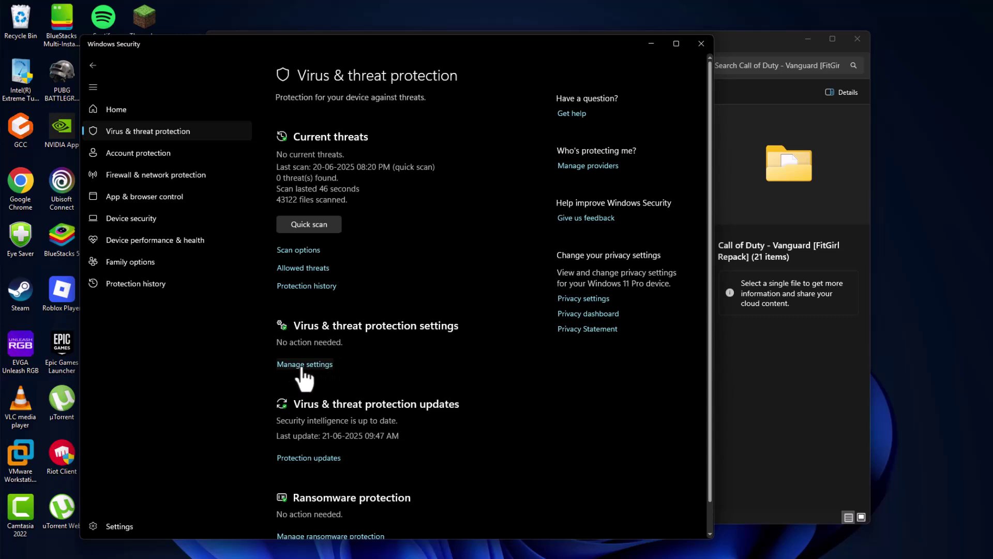
{"action": "left_click", "coordinate": [305, 364]}
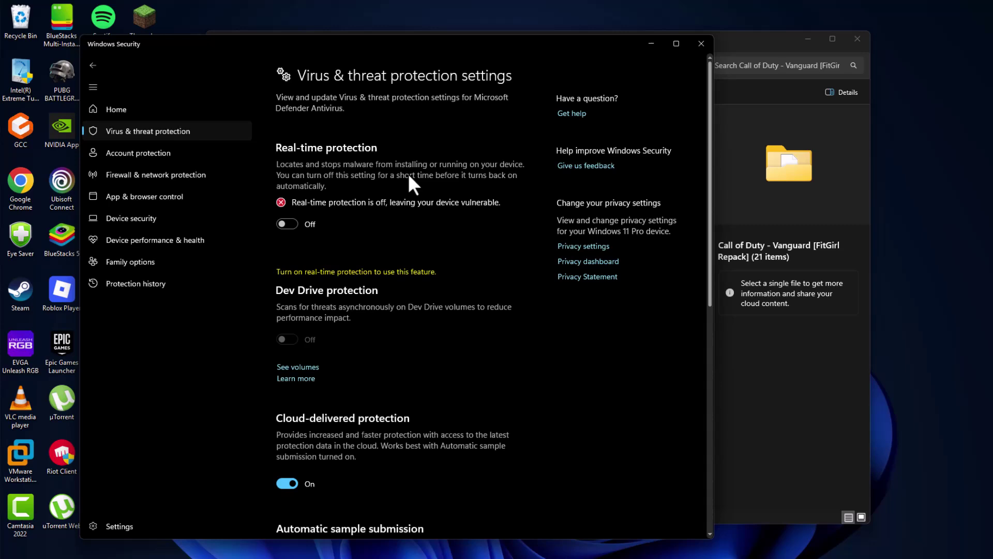
Launch the Vanguard repack setup in English, past the Welcome and Information pages
{"action": "left_click", "coordinate": [650, 47]}
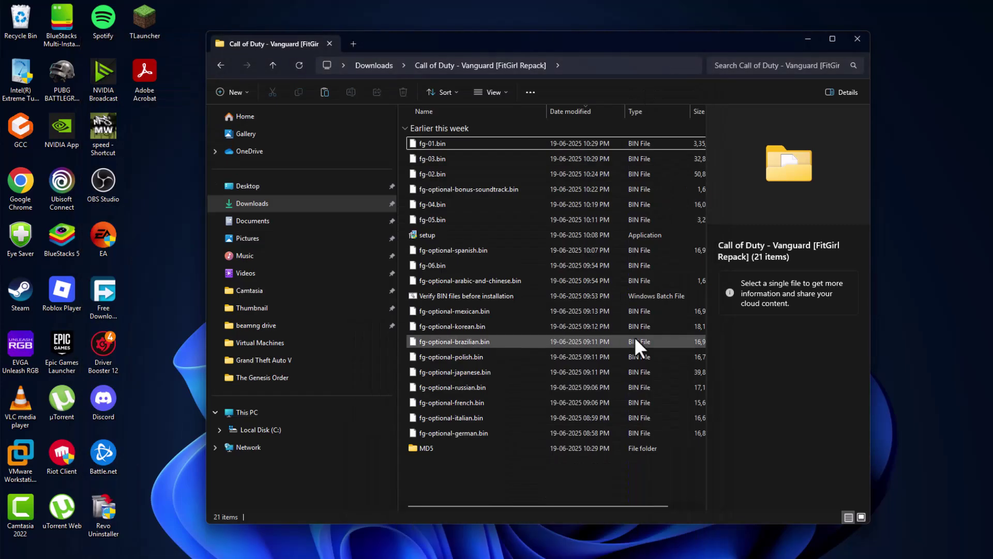
{"action": "left_click", "coordinate": [445, 236]}
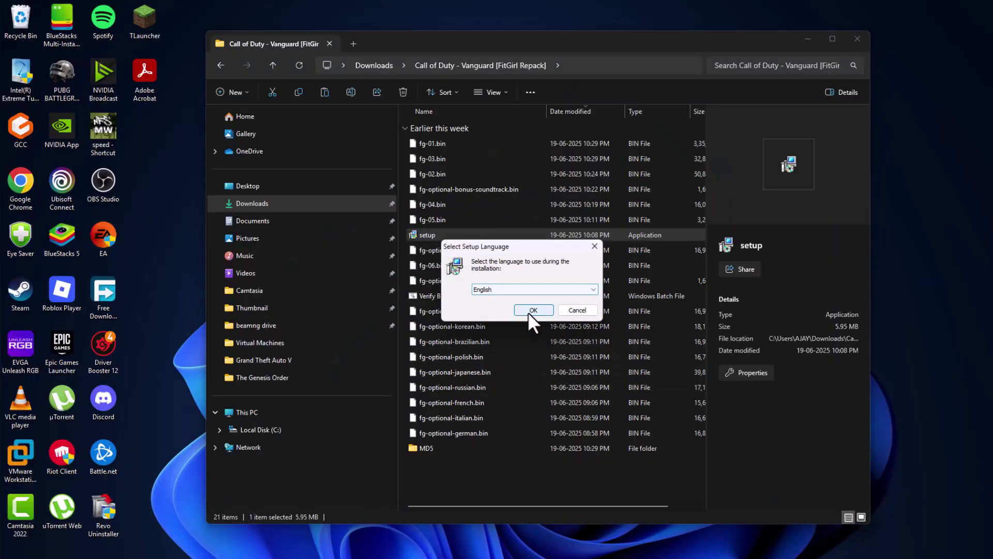
{"action": "left_click", "coordinate": [531, 311]}
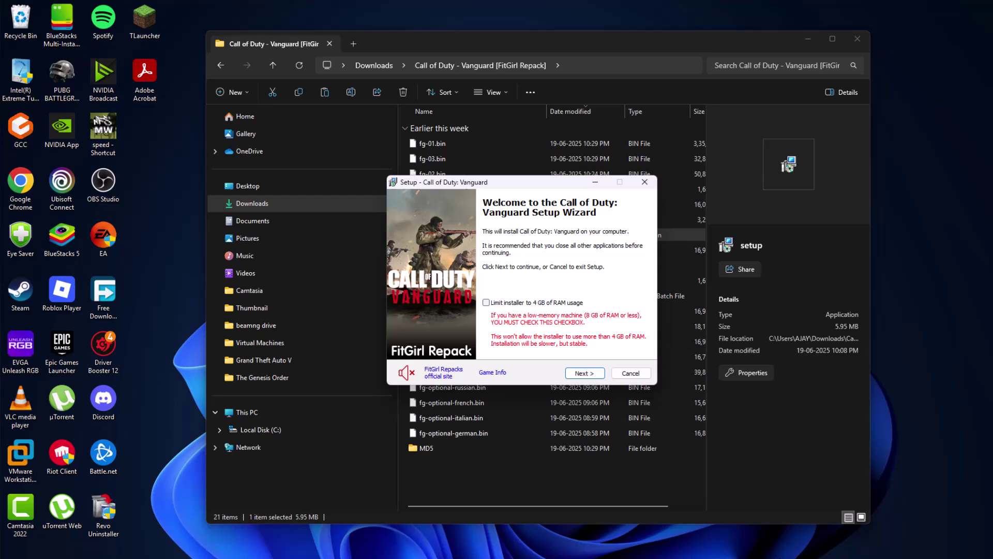
{"action": "left_click", "coordinate": [585, 372]}
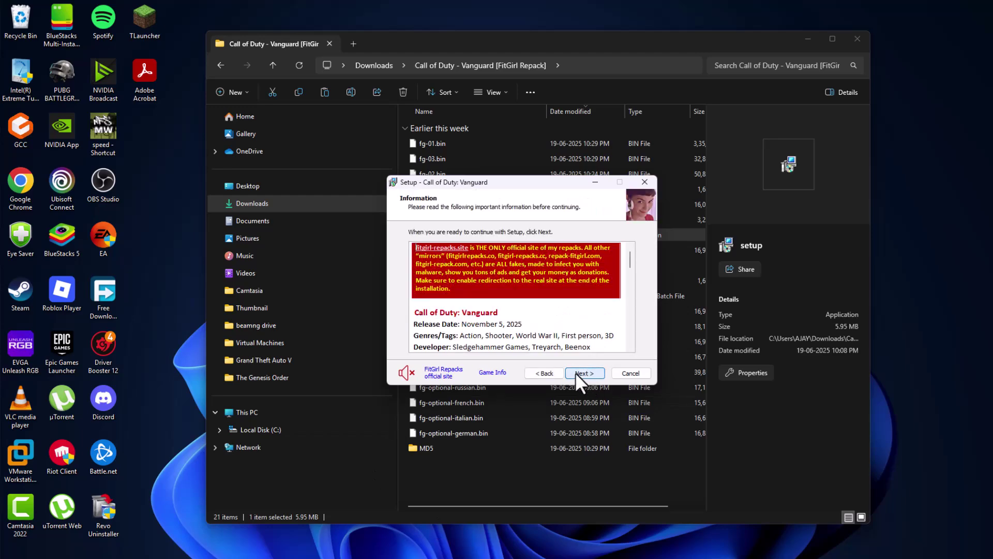
{"action": "left_click", "coordinate": [584, 374]}
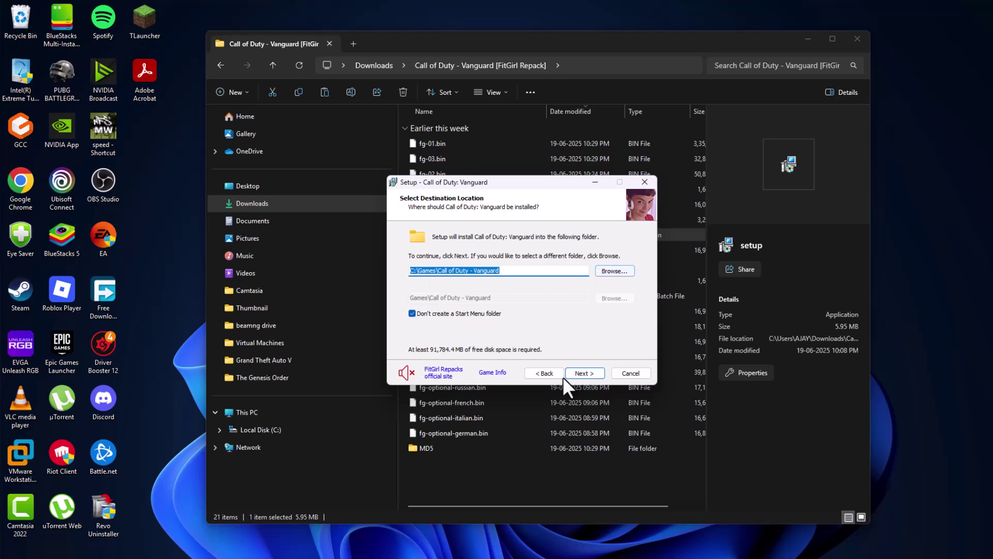
Keep C:\Games\Call of Duty - Vanguard and untick every optional language, Russian through Arabic
{"action": "left_click", "coordinate": [585, 373]}
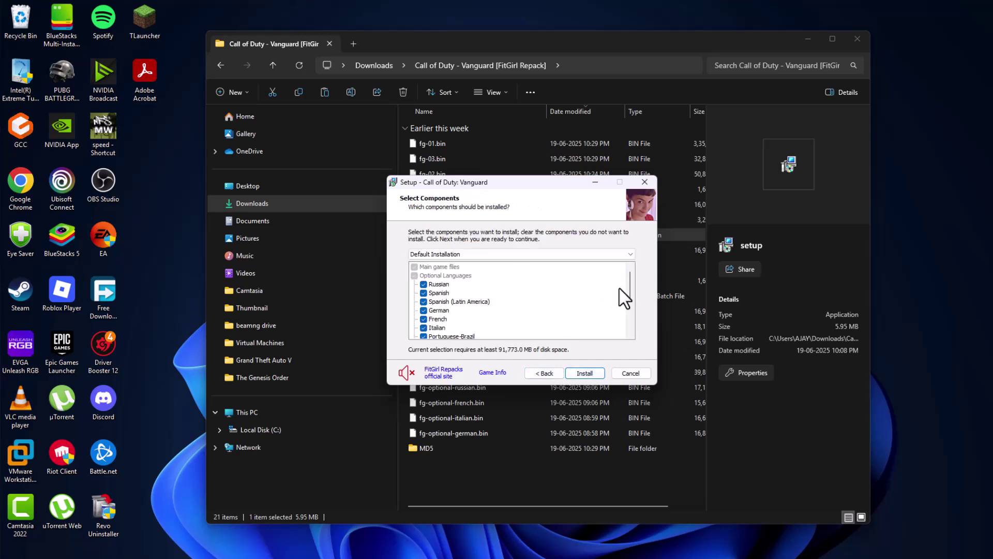
{"action": "scroll", "coordinate": [630, 284], "scroll_direction": "down", "scroll_amount": 1}
{"action": "scroll", "coordinate": [628, 288], "scroll_direction": "down", "scroll_amount": 1}
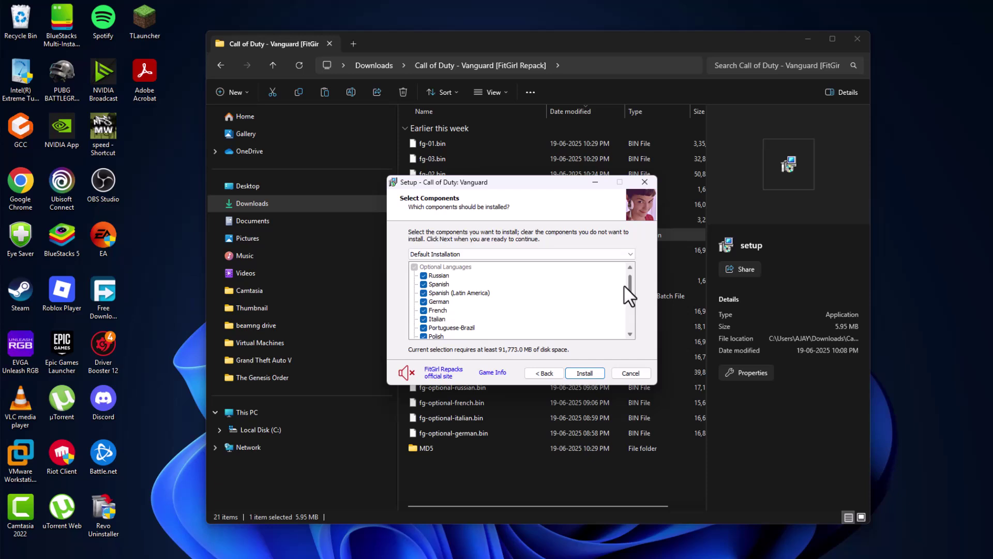
{"action": "left_click", "coordinate": [423, 275]}
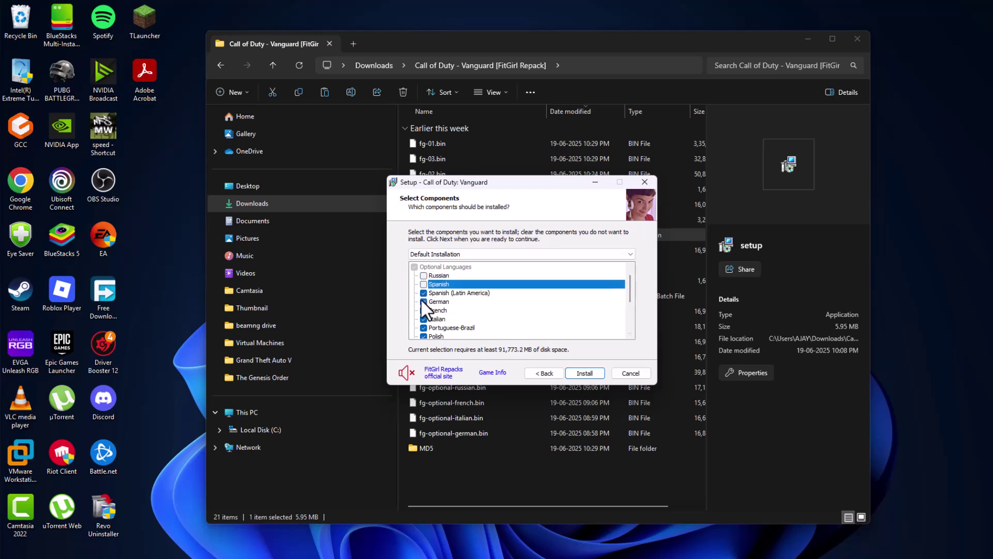
{"action": "left_click", "coordinate": [423, 292]}
{"action": "left_click", "coordinate": [423, 309]}
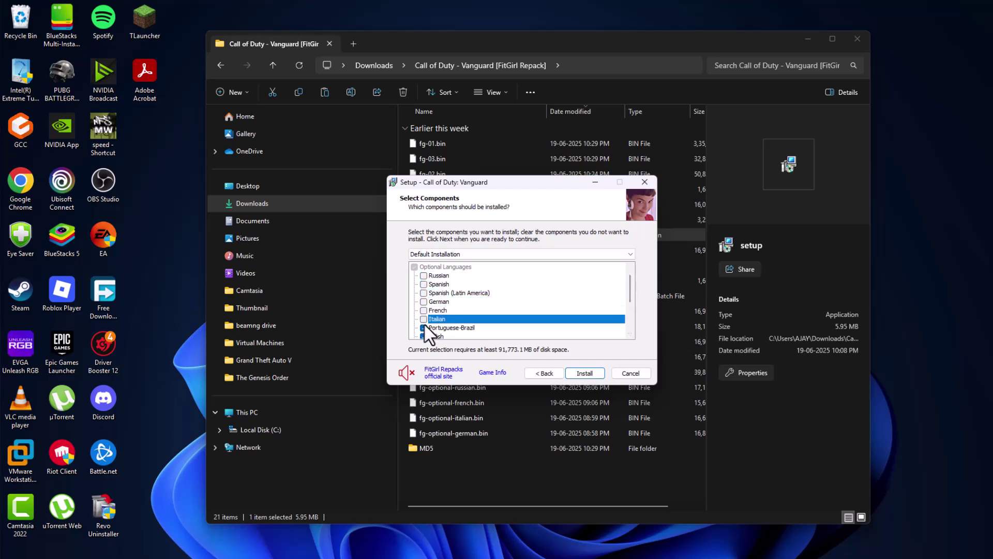
{"action": "left_click", "coordinate": [423, 328]}
{"action": "scroll", "coordinate": [629, 308], "scroll_direction": "down", "scroll_amount": 1}
{"action": "scroll", "coordinate": [628, 307], "scroll_direction": "down", "scroll_amount": 1}
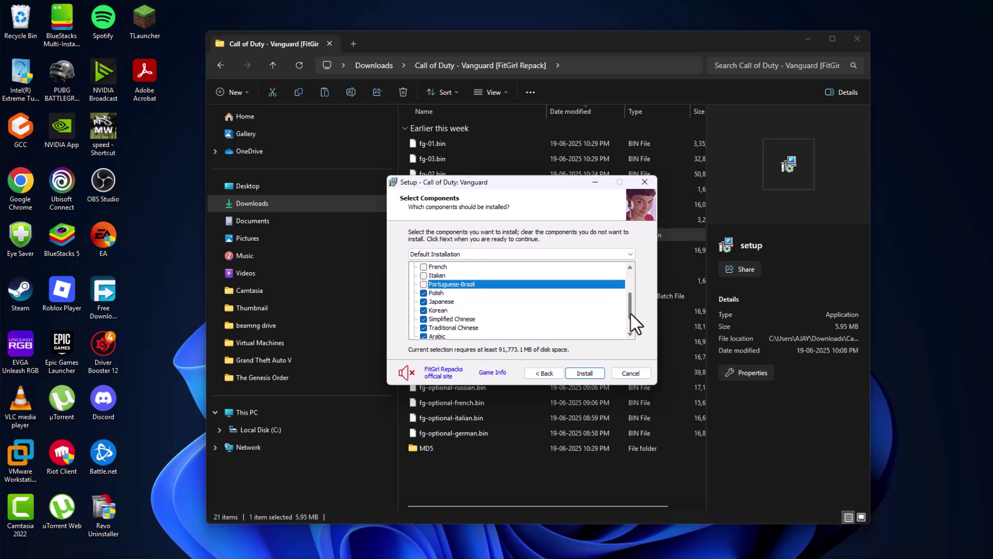
{"action": "scroll", "coordinate": [630, 312], "scroll_direction": "down", "scroll_amount": 1}
{"action": "left_click", "coordinate": [423, 284]}
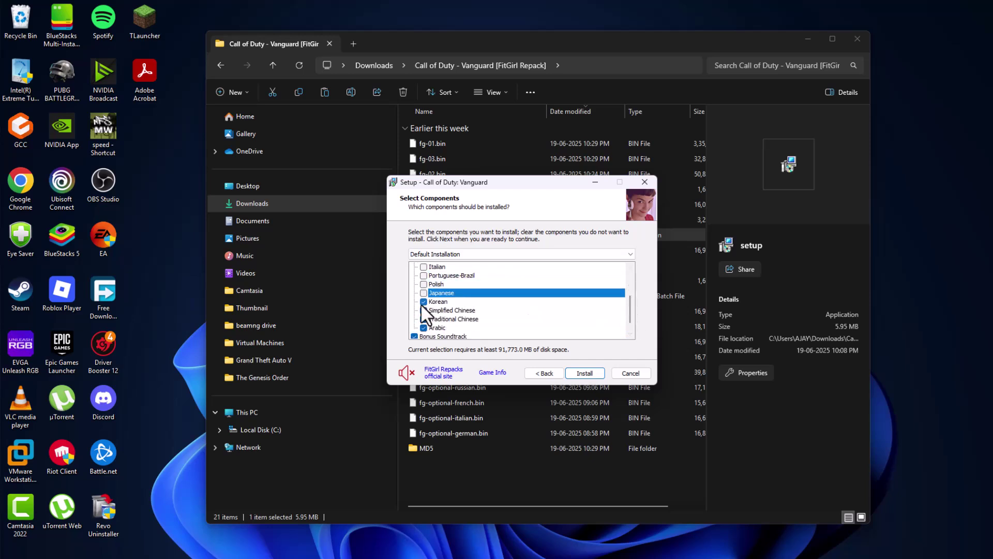
{"action": "left_click", "coordinate": [423, 301]}
{"action": "left_click", "coordinate": [423, 319]}
{"action": "left_click", "coordinate": [424, 327]}
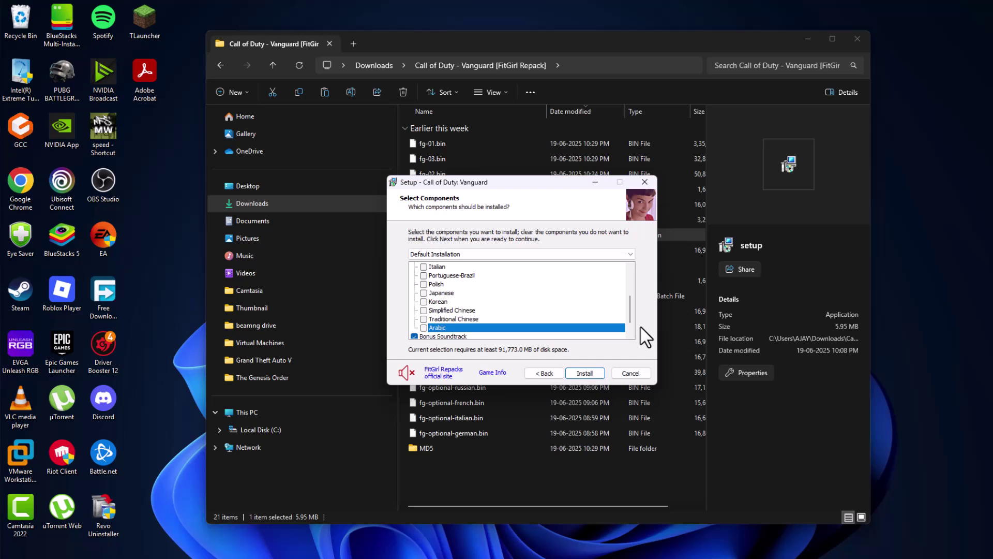
{"action": "left_click_drag", "start_coordinate": [630, 314], "coordinate": [629, 268]}
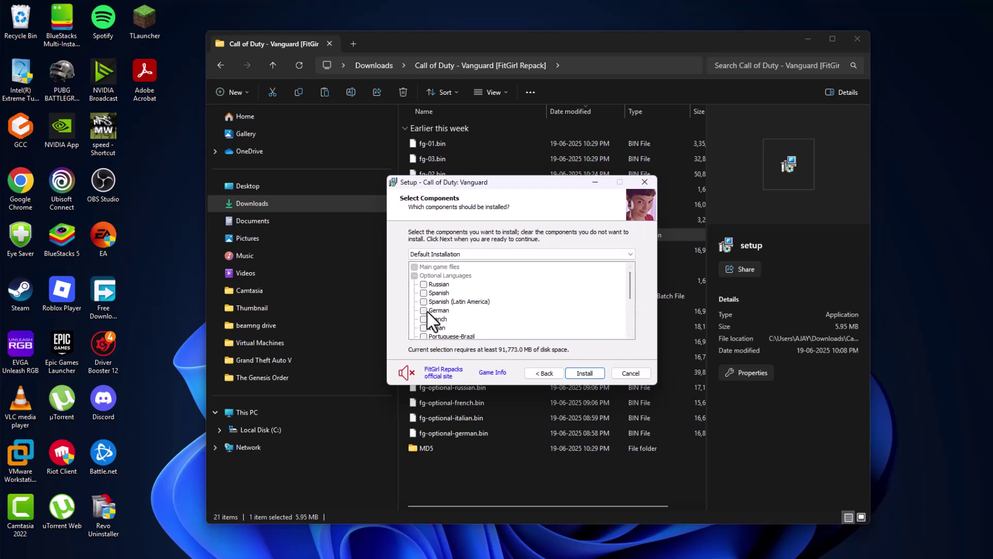
{"action": "left_click_drag", "start_coordinate": [629, 275], "coordinate": [635, 323]}
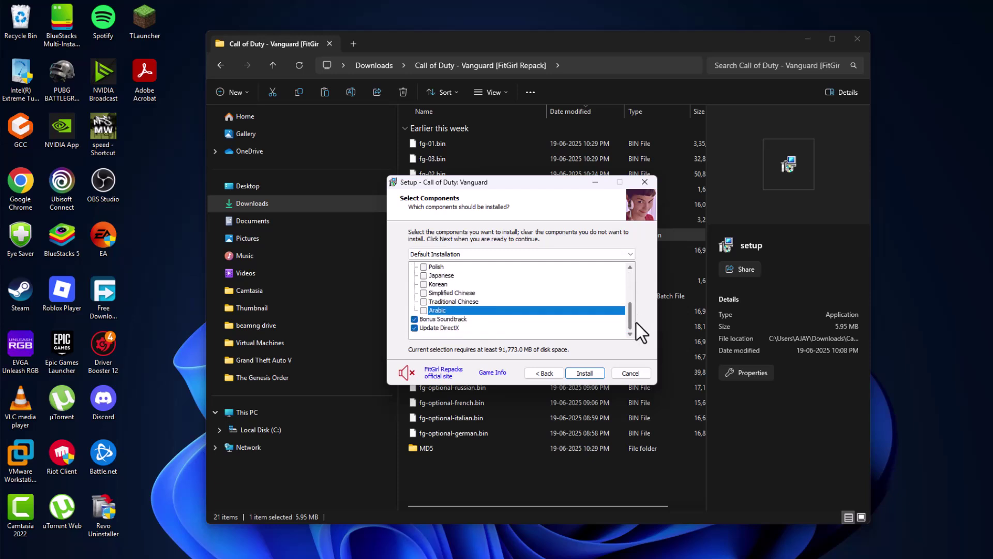
{"action": "left_click", "coordinate": [465, 311]}
Install the game, skip redirecting fake FitGirl sites, and finish so verification starts
{"action": "left_click", "coordinate": [591, 373]}
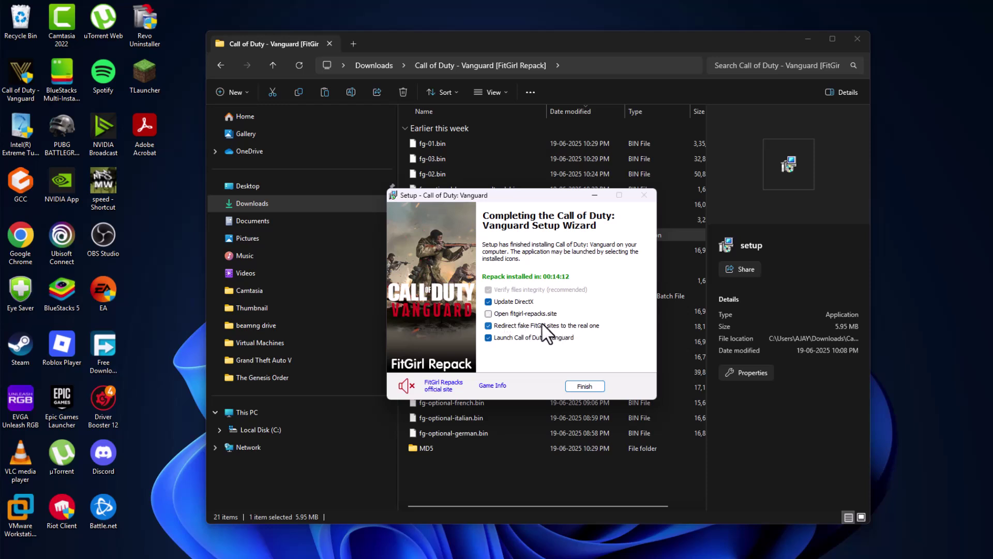
{"action": "left_click", "coordinate": [488, 325]}
{"action": "left_click", "coordinate": [588, 385]}
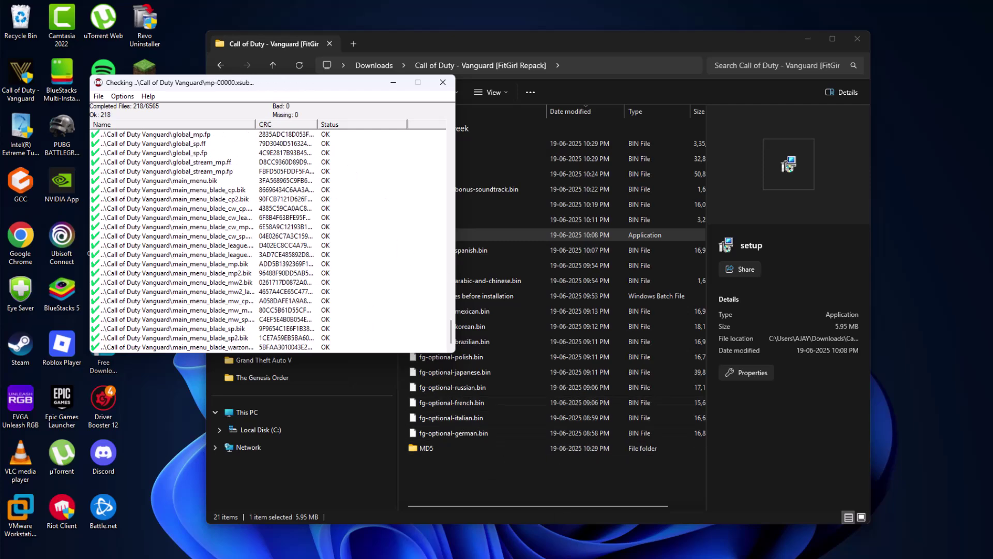
Bring Windows Security forward and show the exclusion-type choices under Add an exclusion
{"action": "left_click", "coordinate": [602, 556]}
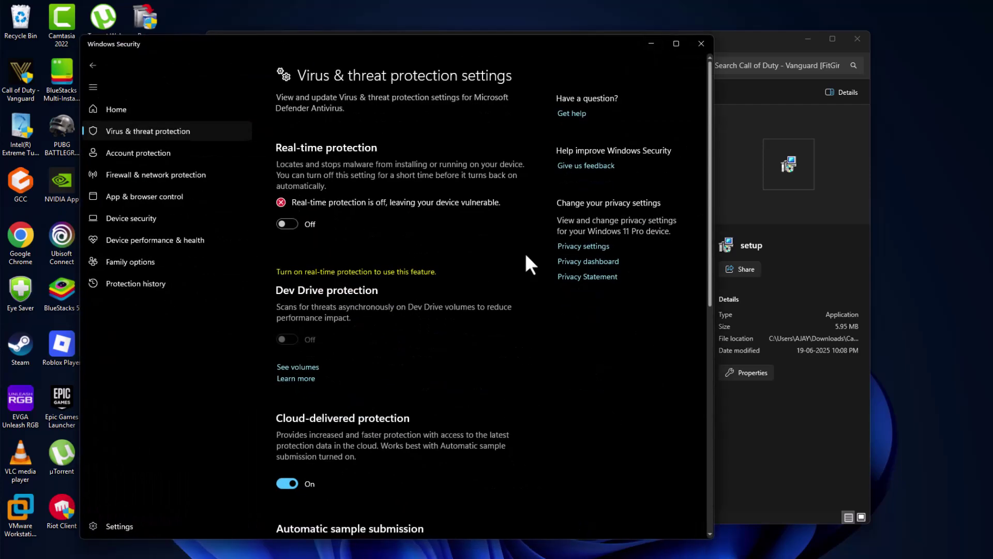
{"action": "left_click_drag", "start_coordinate": [710, 253], "coordinate": [699, 500]}
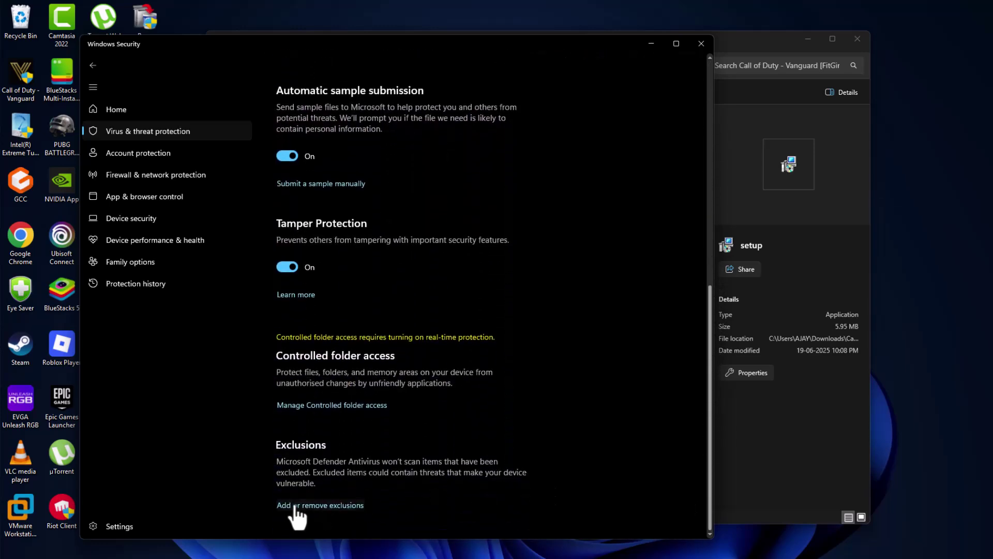
{"action": "scroll", "coordinate": [358, 515], "scroll_direction": "up", "scroll_amount": 1}
{"action": "scroll", "coordinate": [357, 515], "scroll_direction": "up", "scroll_amount": 1}
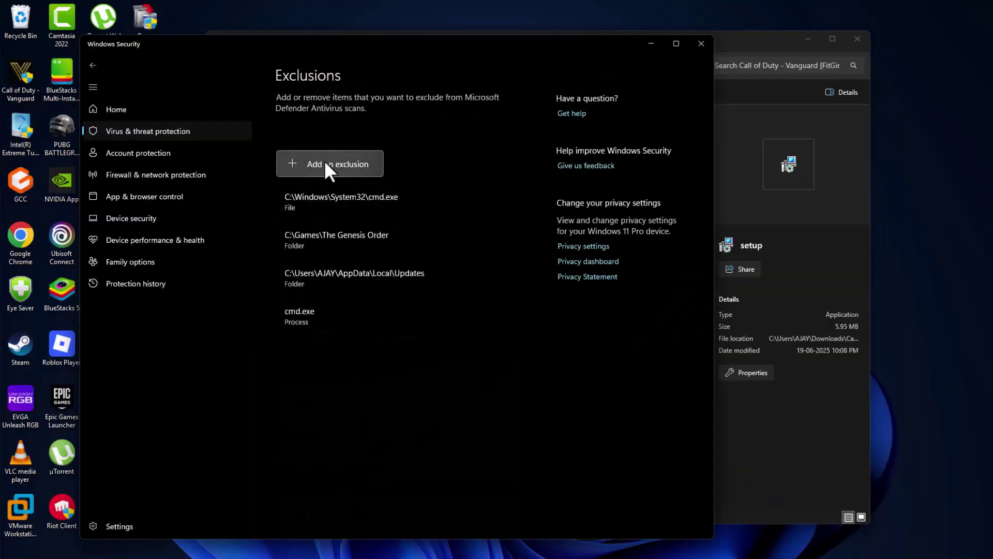
{"action": "left_click", "coordinate": [355, 163]}
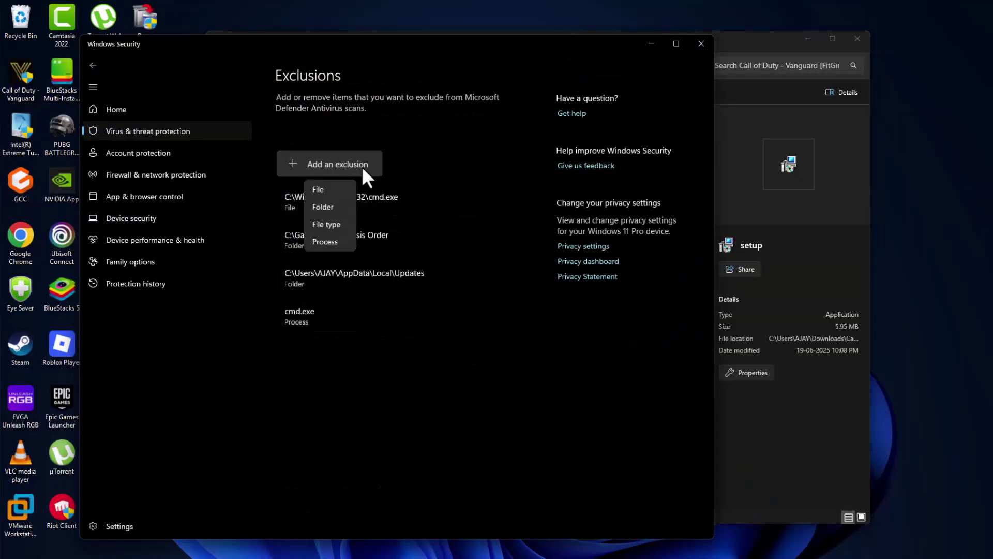
Add a Folder exclusion for C:\Games\Call of Duty - Vanguard
{"action": "left_click", "coordinate": [357, 210]}
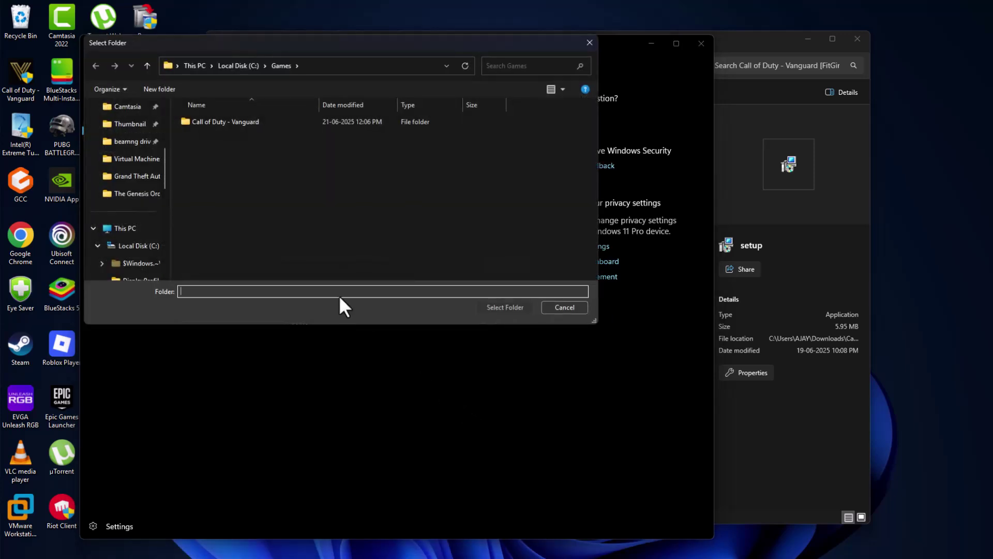
{"action": "left_click", "coordinate": [147, 228]}
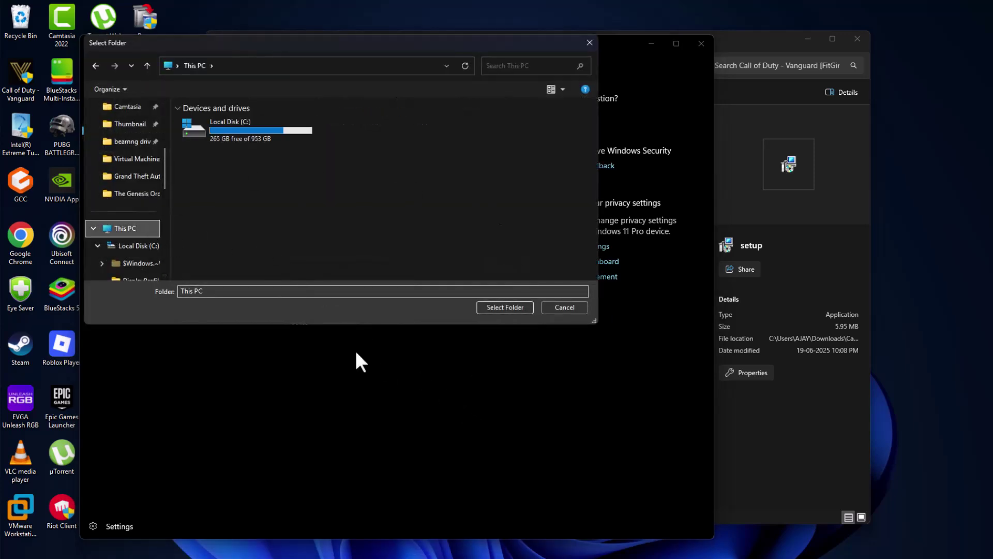
{"action": "double_click", "coordinate": [235, 131]}
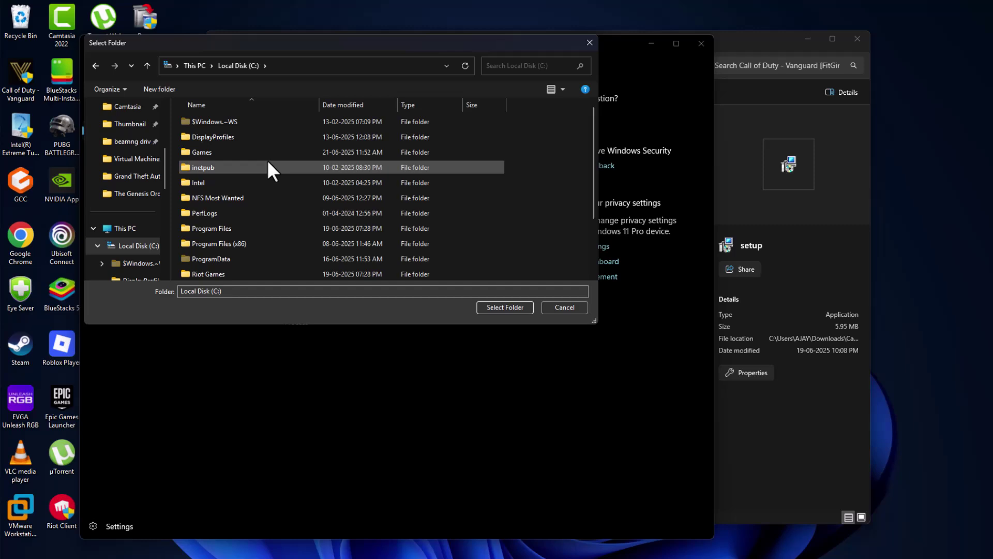
{"action": "left_click", "coordinate": [256, 152]}
{"action": "double_click", "coordinate": [256, 152]}
{"action": "left_click", "coordinate": [248, 124]}
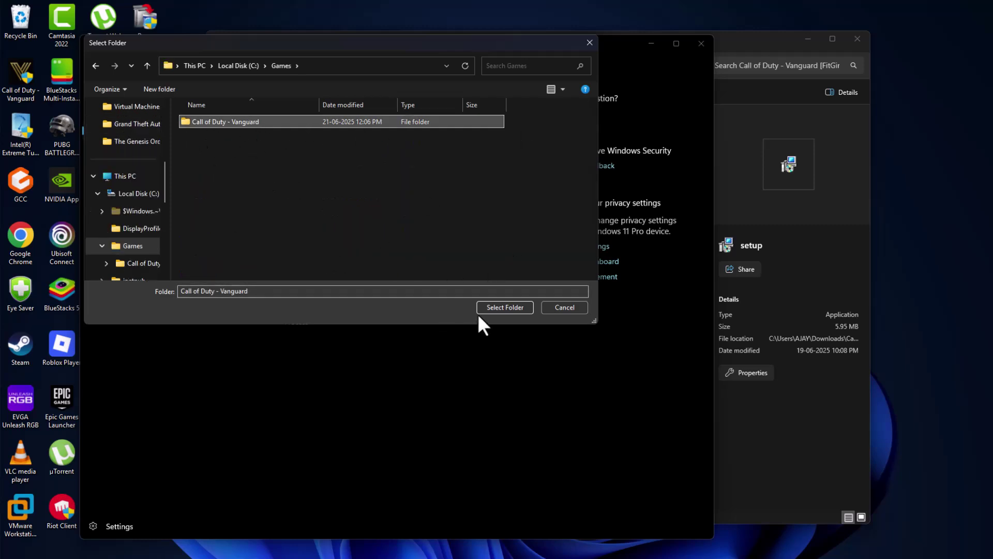
{"action": "left_click", "coordinate": [493, 307]}
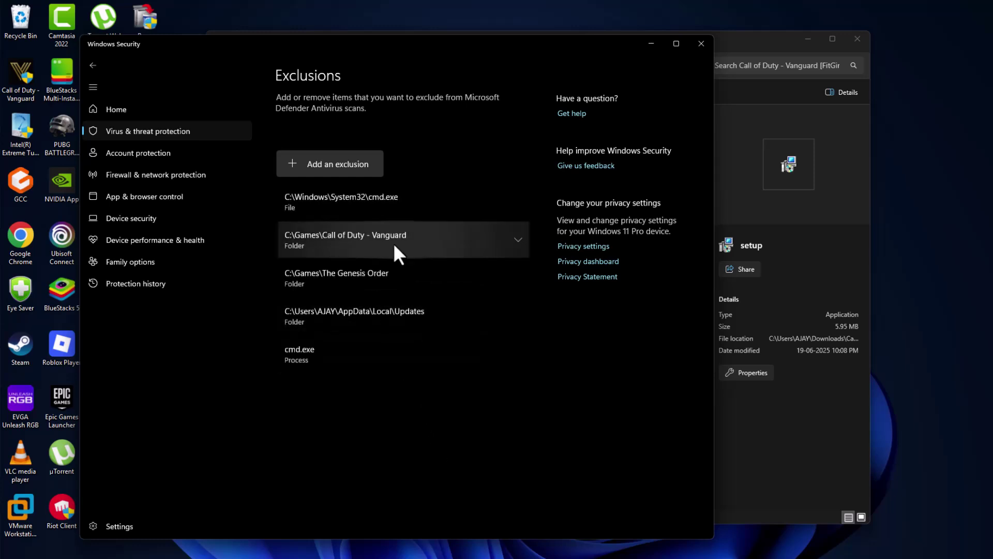
Expand the new Call of Duty - Vanguard exclusion, then return to the protection settings
{"action": "left_click", "coordinate": [394, 244]}
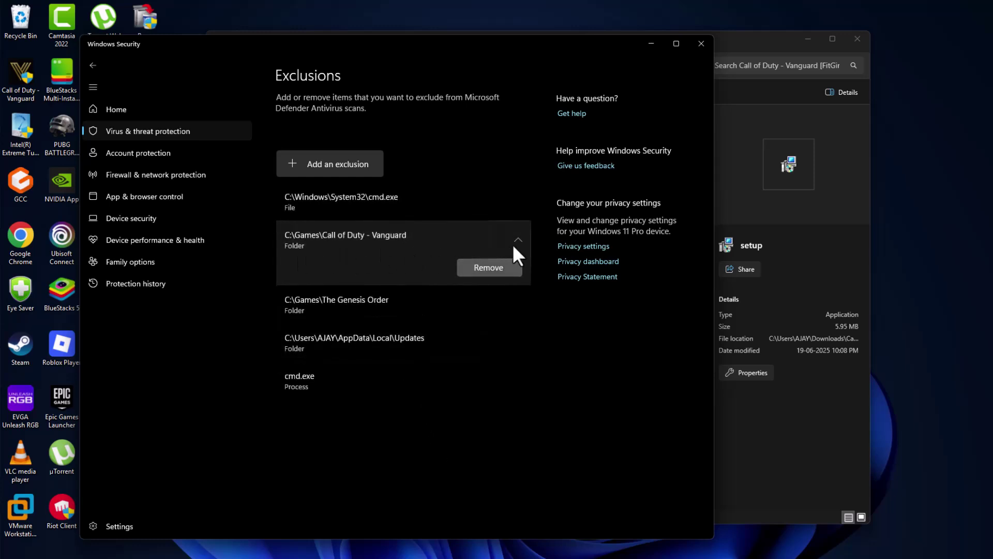
{"action": "left_click", "coordinate": [95, 63]}
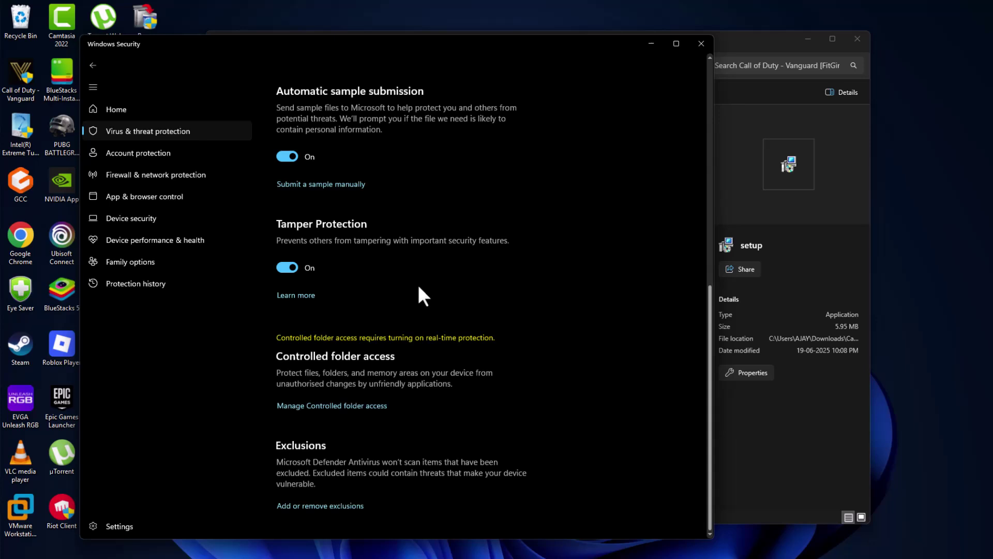
{"action": "left_click_drag", "start_coordinate": [709, 345], "coordinate": [703, 96]}
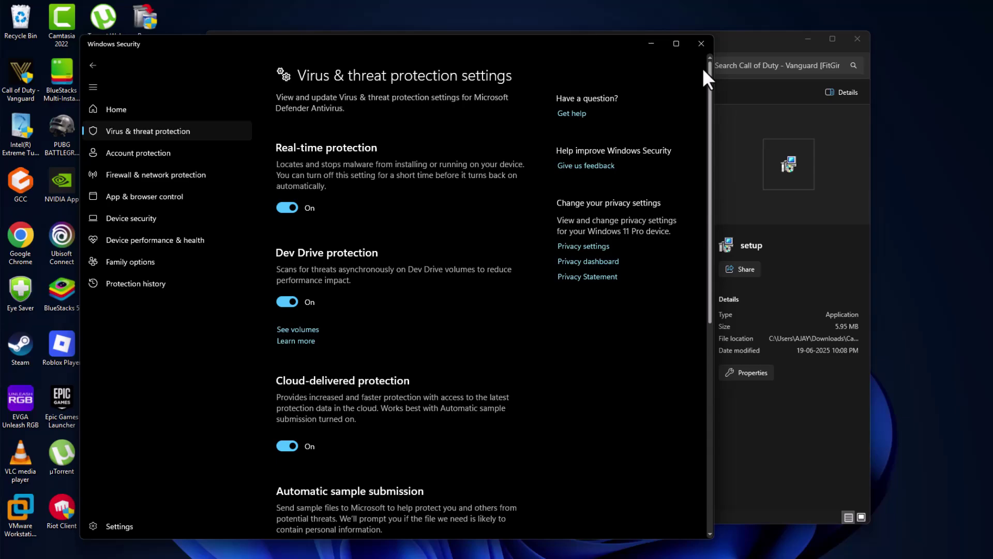
Close Windows Security while the checker verifies all 6565 game files
{"action": "left_click", "coordinate": [700, 46]}
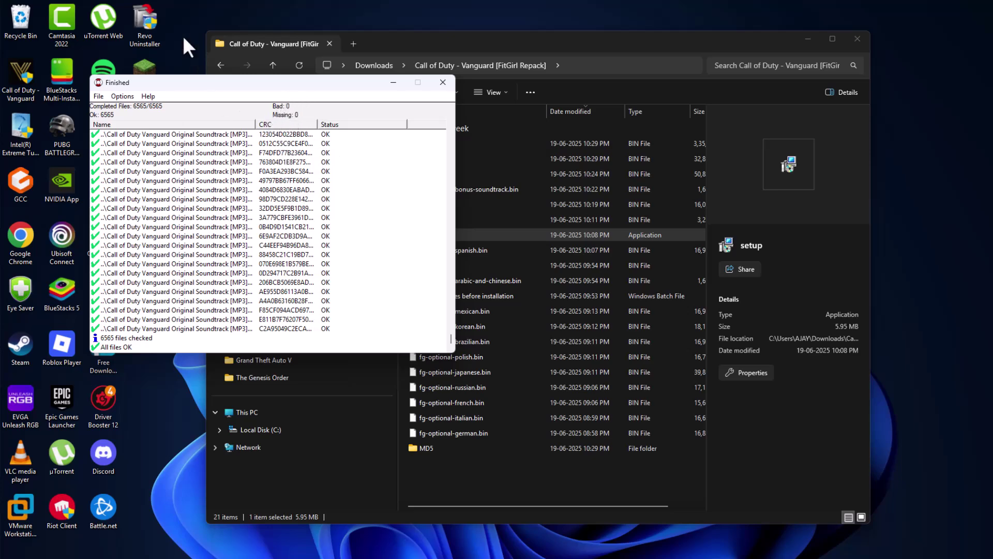
Close the checker, accept and finish DirectX Setup, and dismiss the CODLauncher.exe error
{"action": "left_click", "coordinate": [444, 84]}
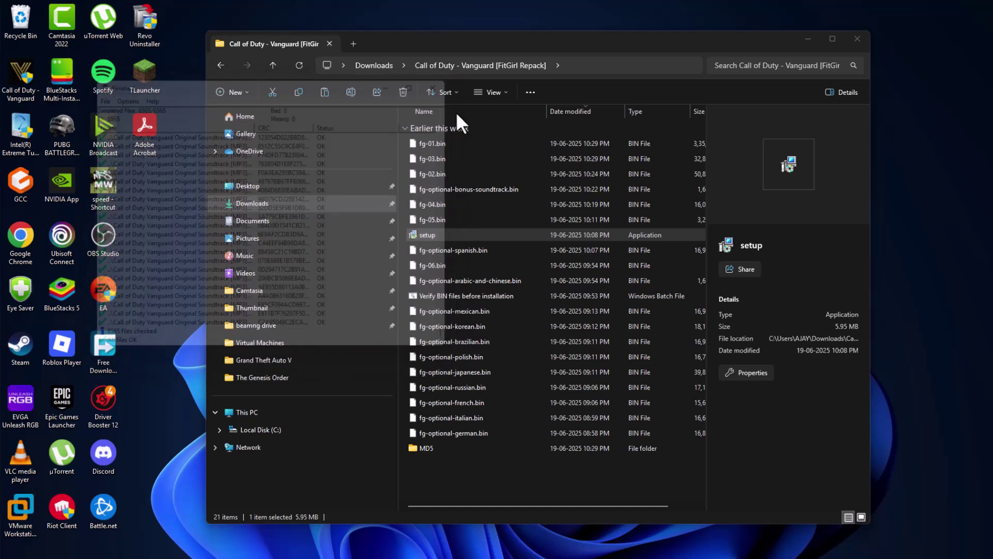
{"action": "left_click", "coordinate": [232, 284]}
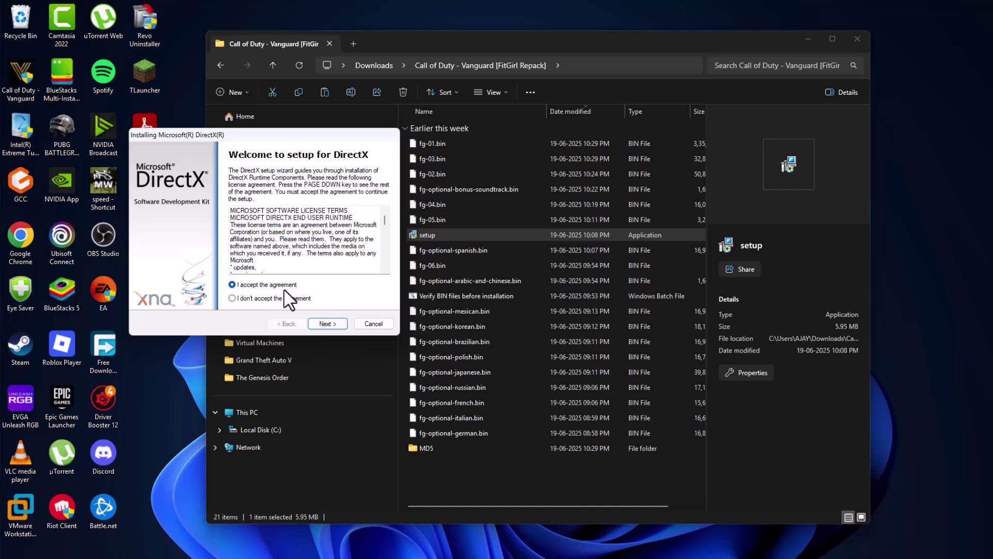
{"action": "left_click", "coordinate": [328, 324]}
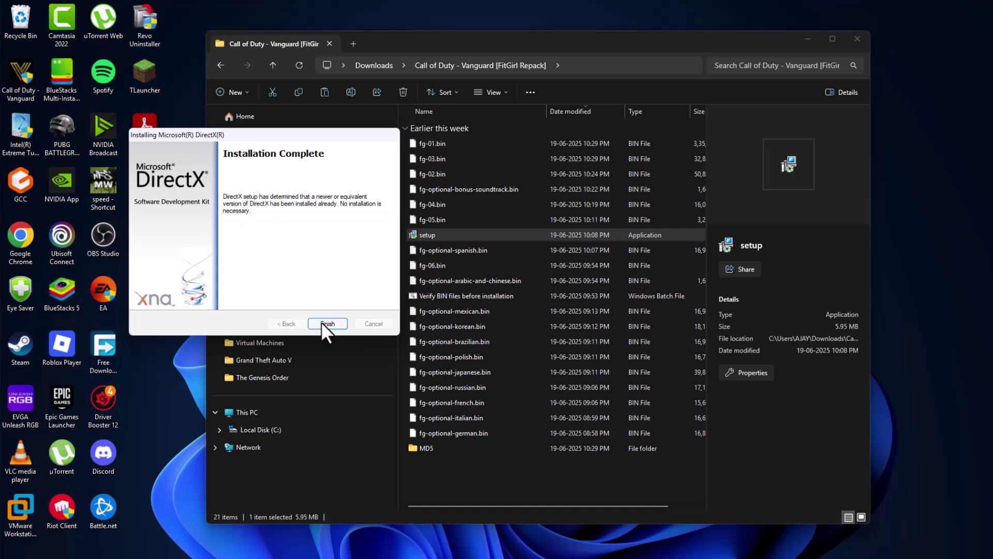
{"action": "left_click", "coordinate": [323, 324]}
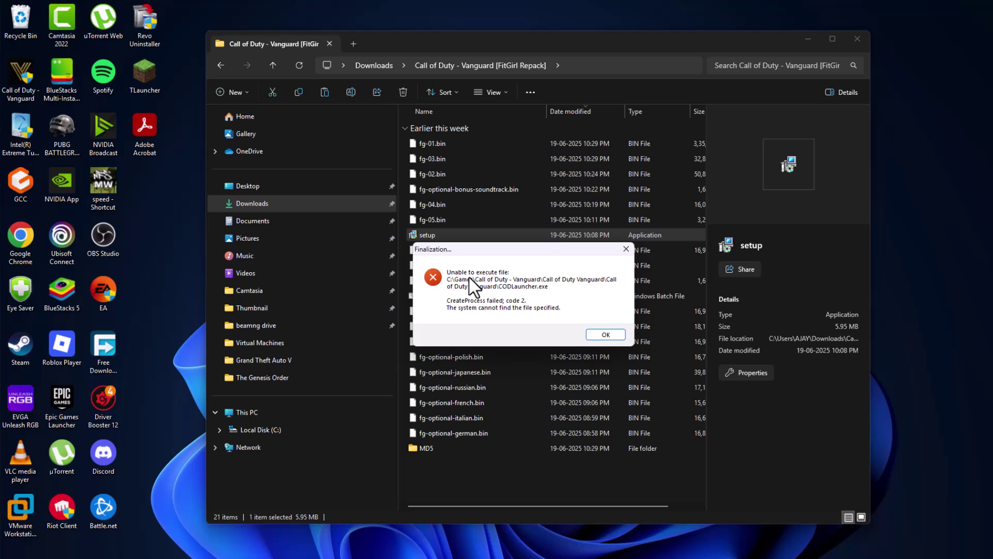
{"action": "left_click", "coordinate": [607, 334]}
Close the File Explorer window showing the Vanguard repack folder
{"action": "left_click", "coordinate": [858, 40]}
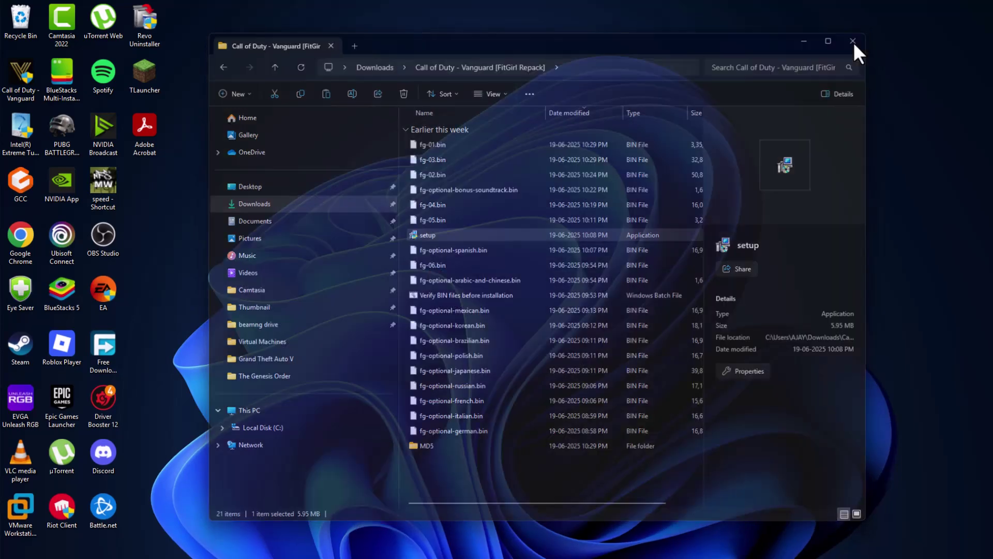